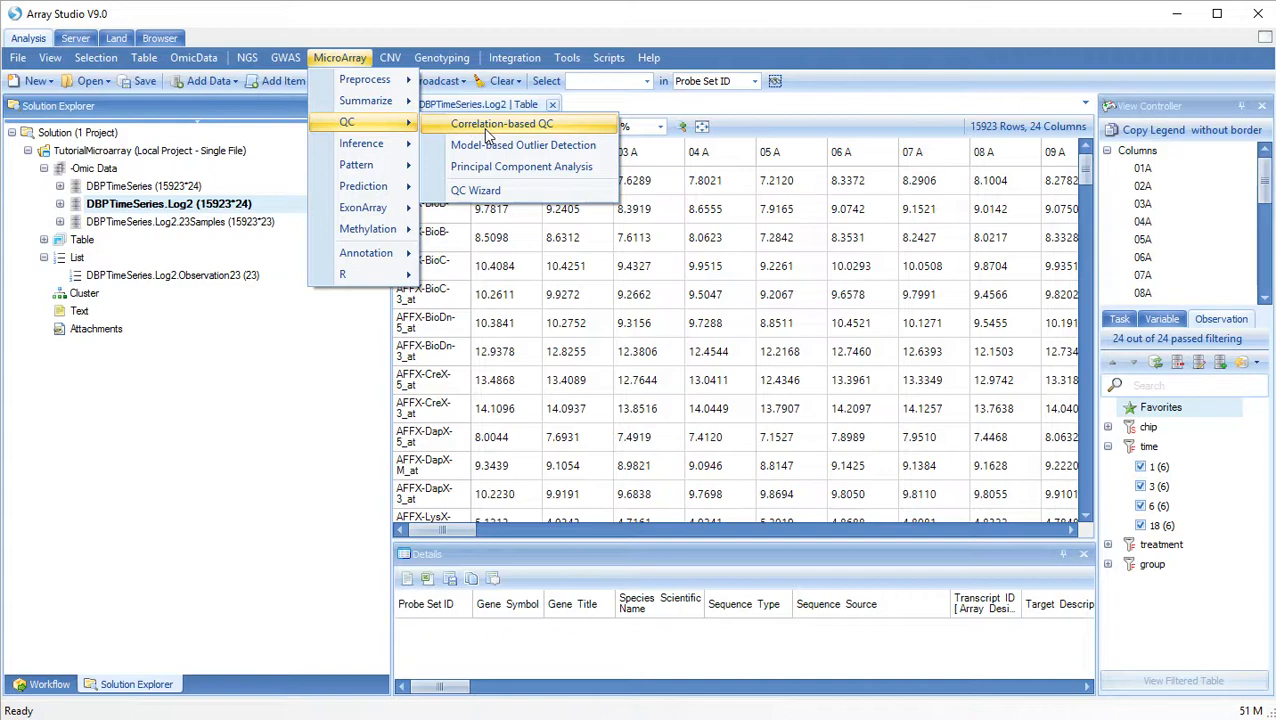
Run Correlation-based QC on all variables and observations of DBPTimeSeries.Log2 with the output name DBPTimeSeries.Log2.Correl.
left_click(500, 124)
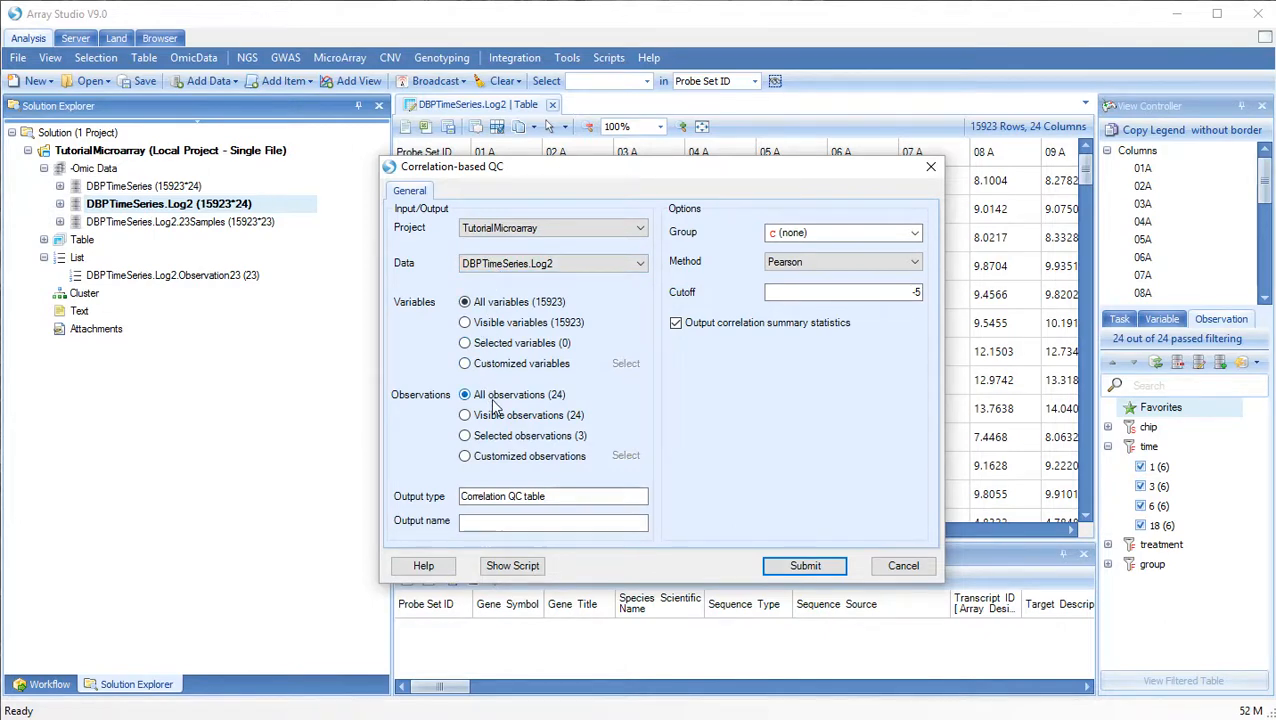
left_click(494, 524)
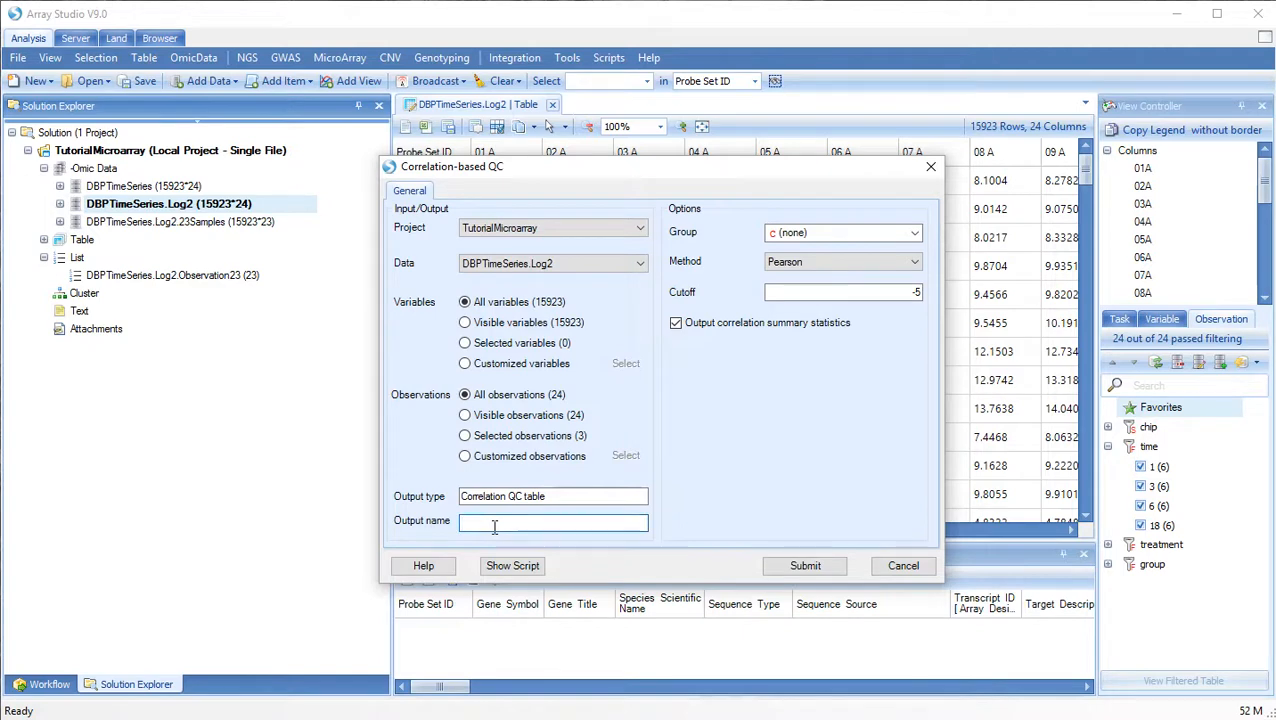
type("DBPTimeSeries.Log2.Correl")
left_click(808, 566)
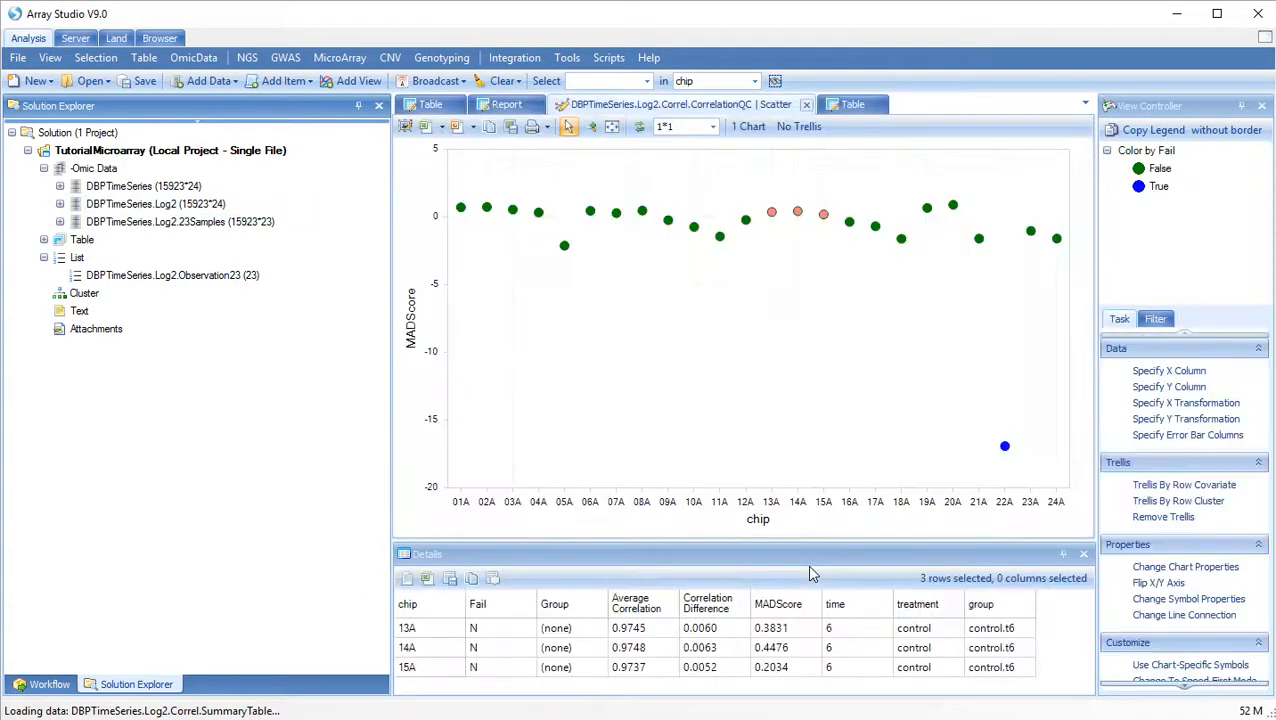
Select the outlier chip 22A in the MADScore scatter plot and exclude it from the correlation QC.
left_click(929, 400)
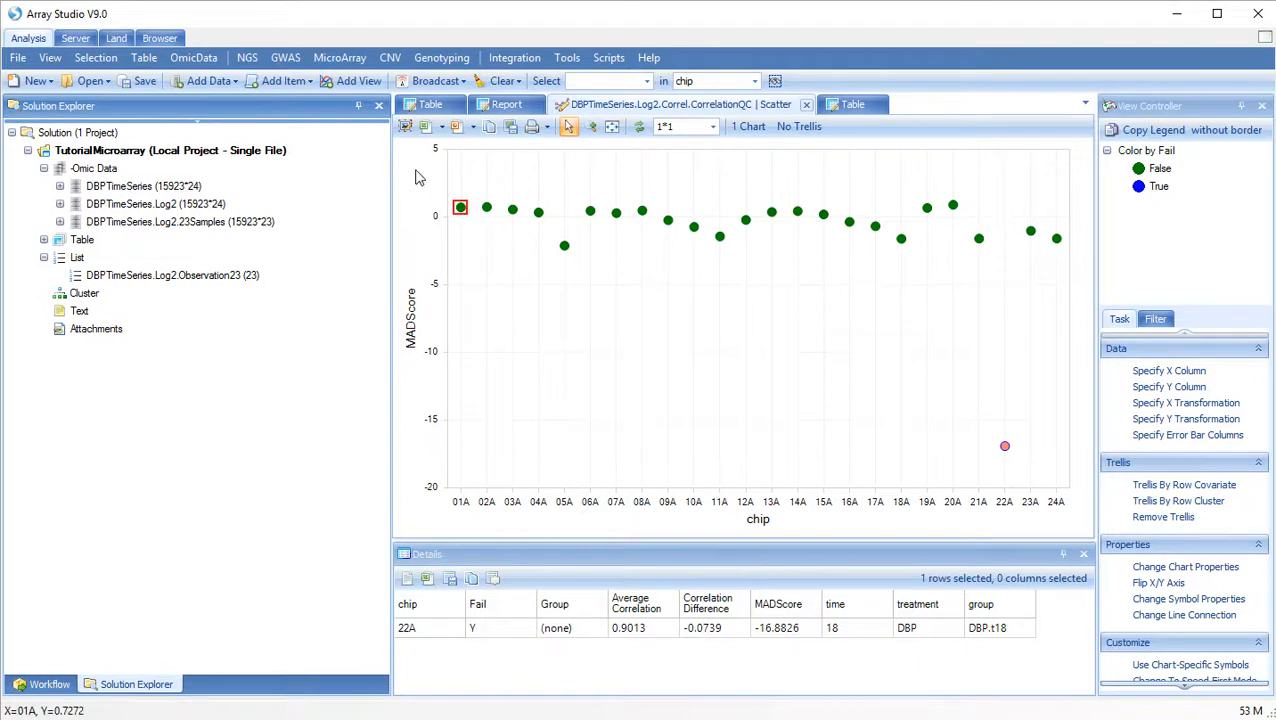
scroll(1178, 537, "down", 4)
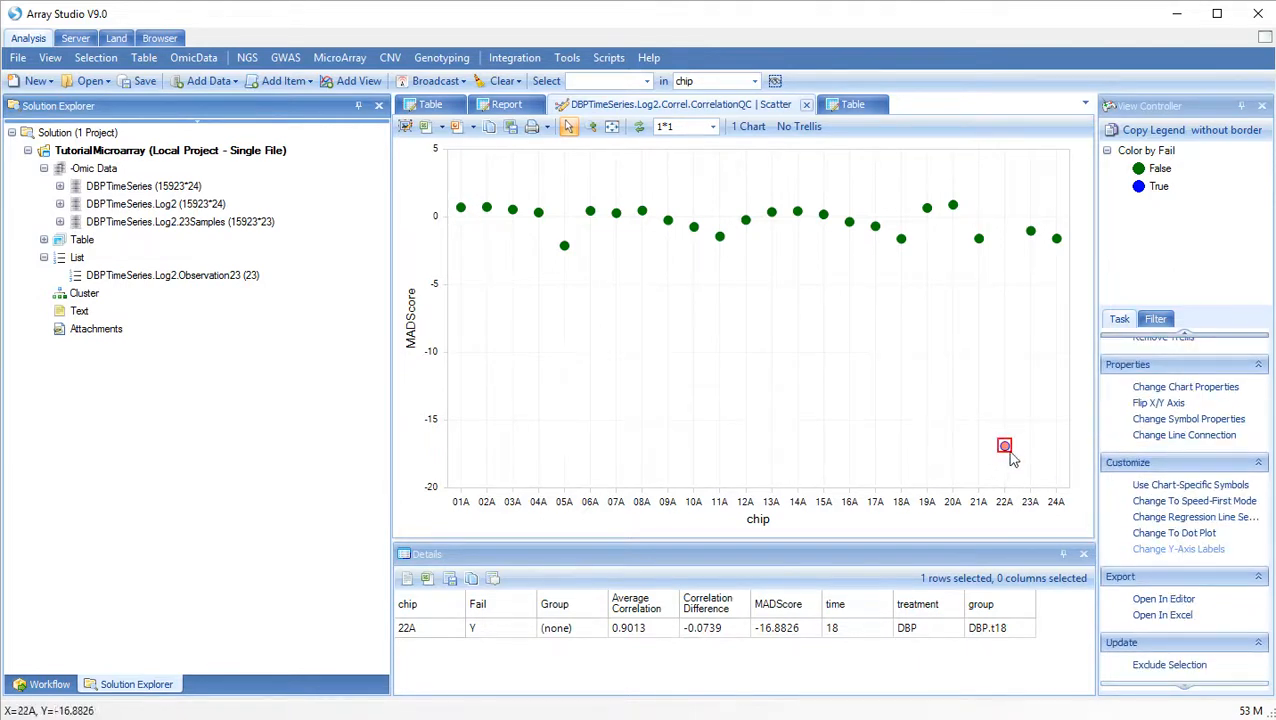
left_click(1185, 667)
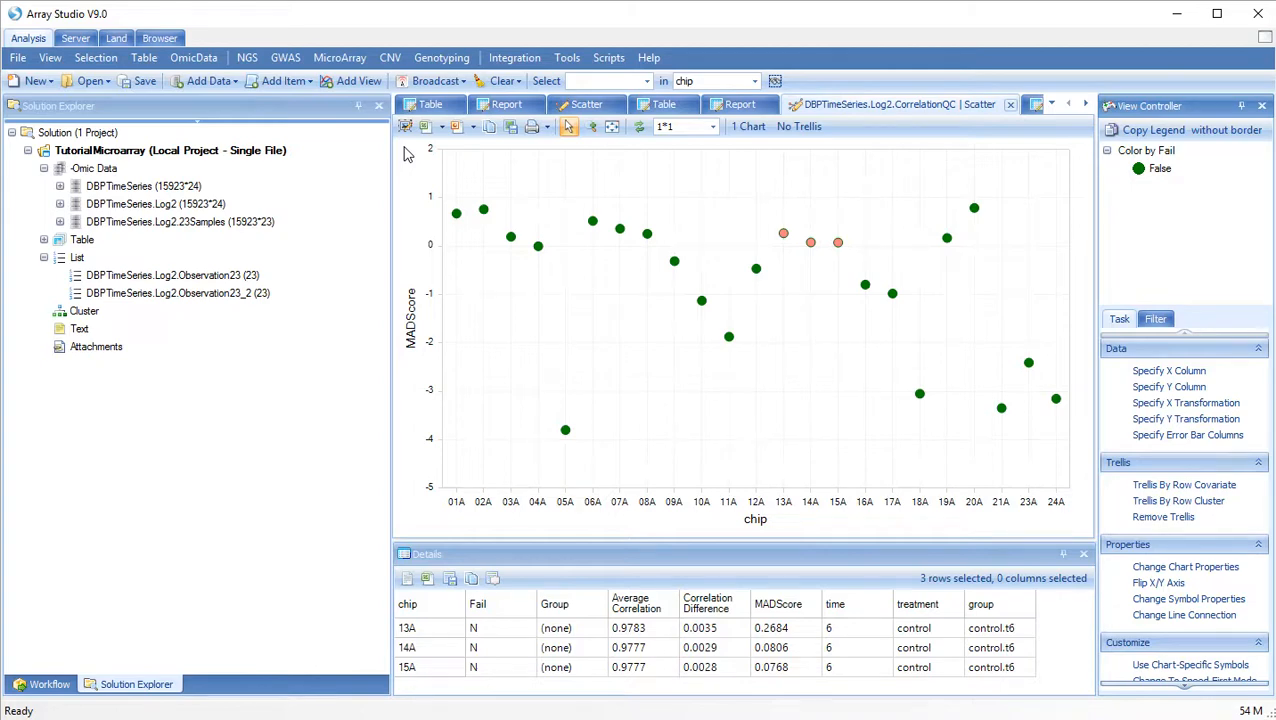
Set up a Pairwise Correlation on the DBPTimeSeries.Log2 data with the output name DBP.Log2.Pairwise.
left_click(340, 57)
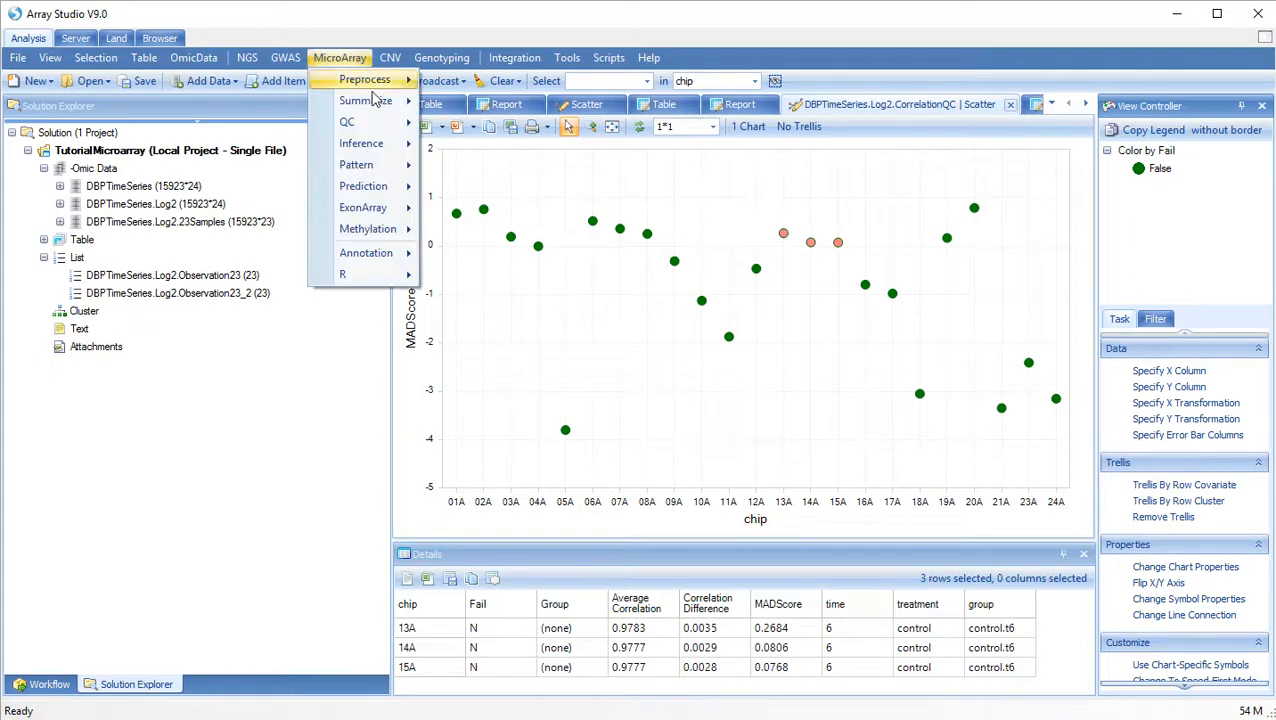
mouse_move(375, 97)
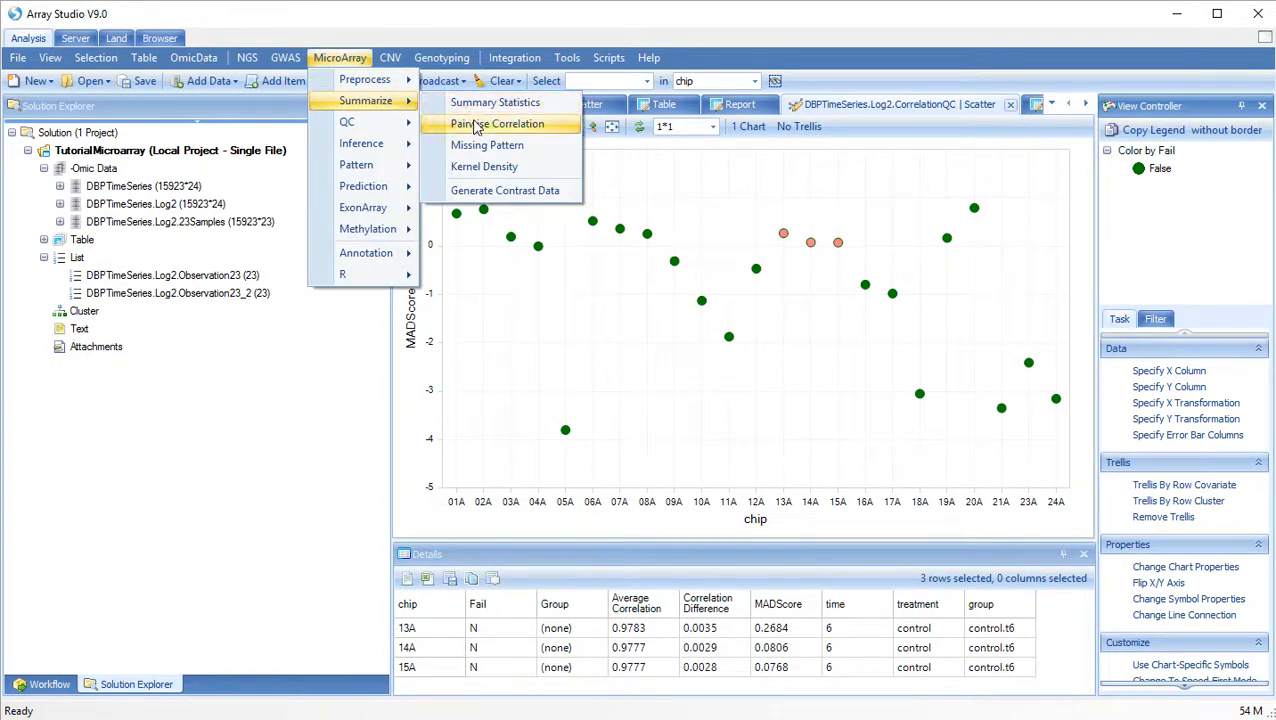
left_click(477, 124)
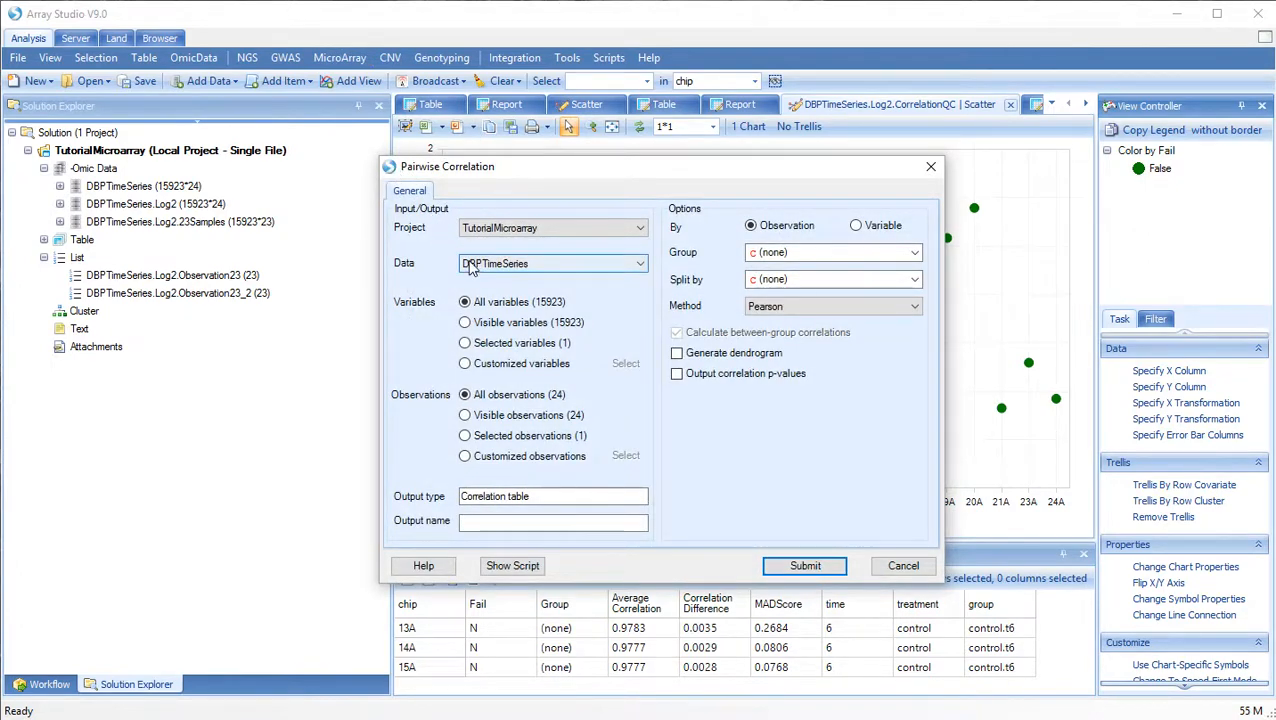
left_click(470, 265)
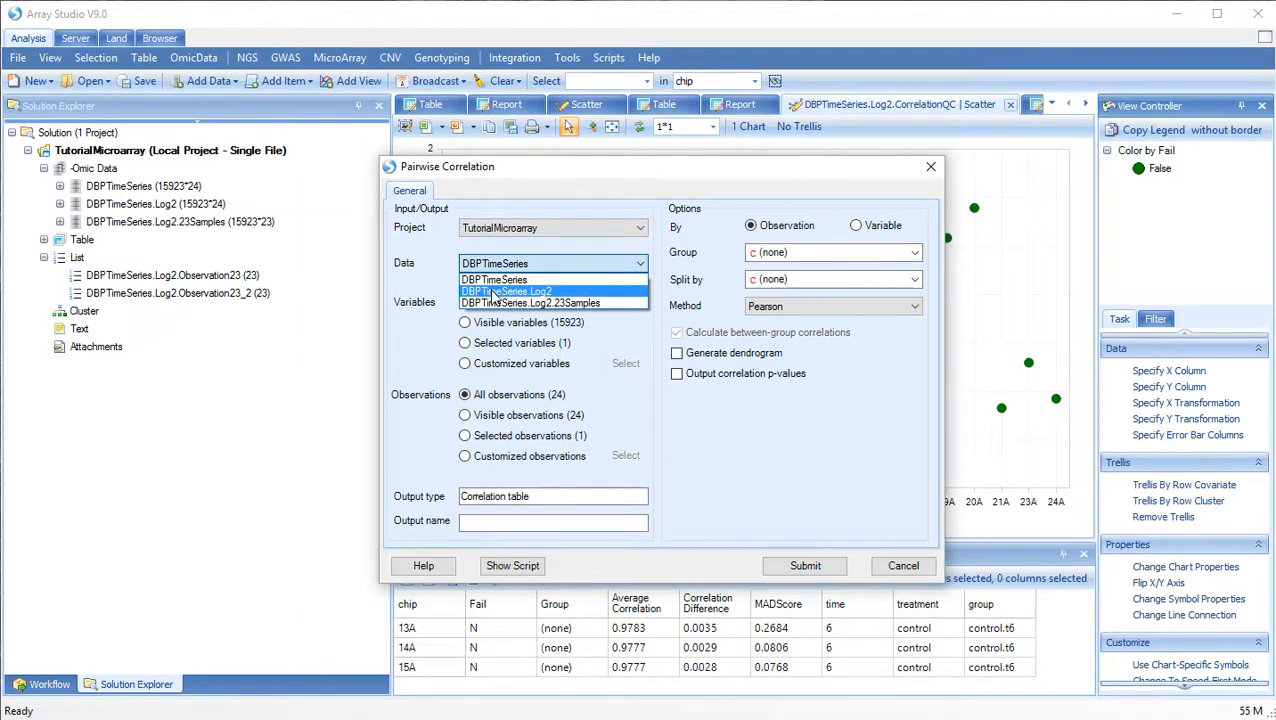
left_click(492, 292)
left_click(529, 522)
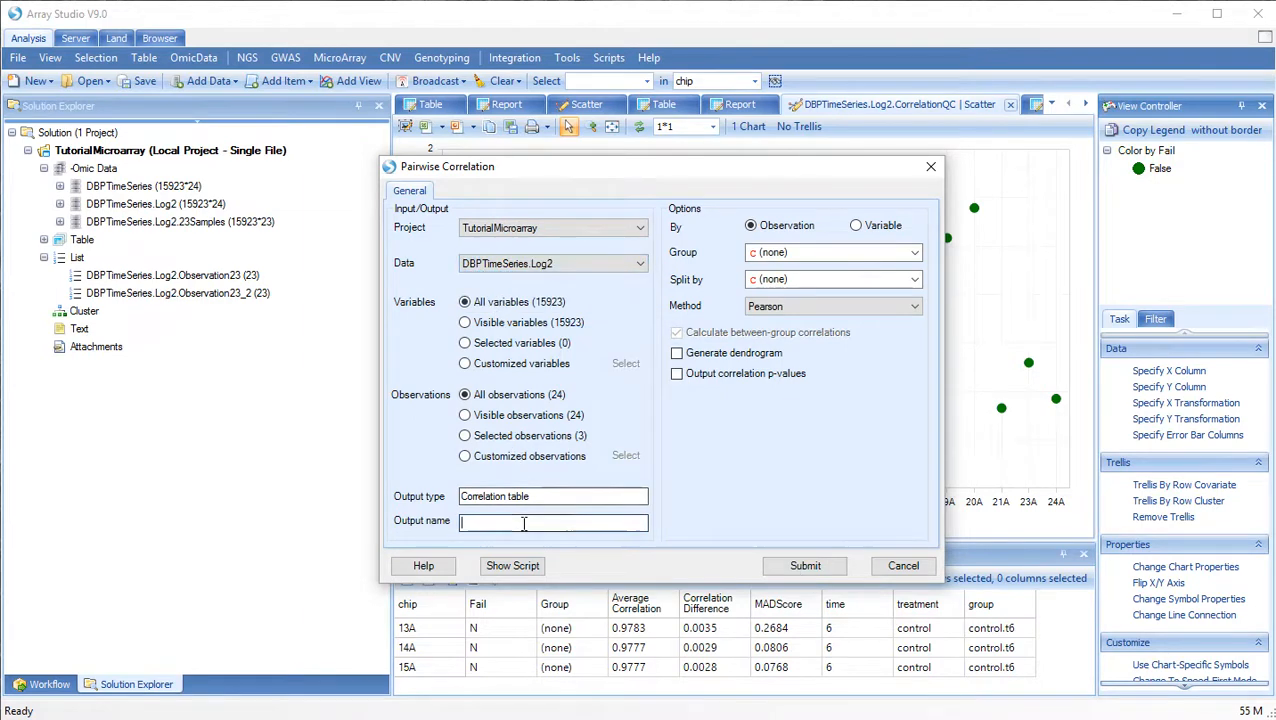
type("D")
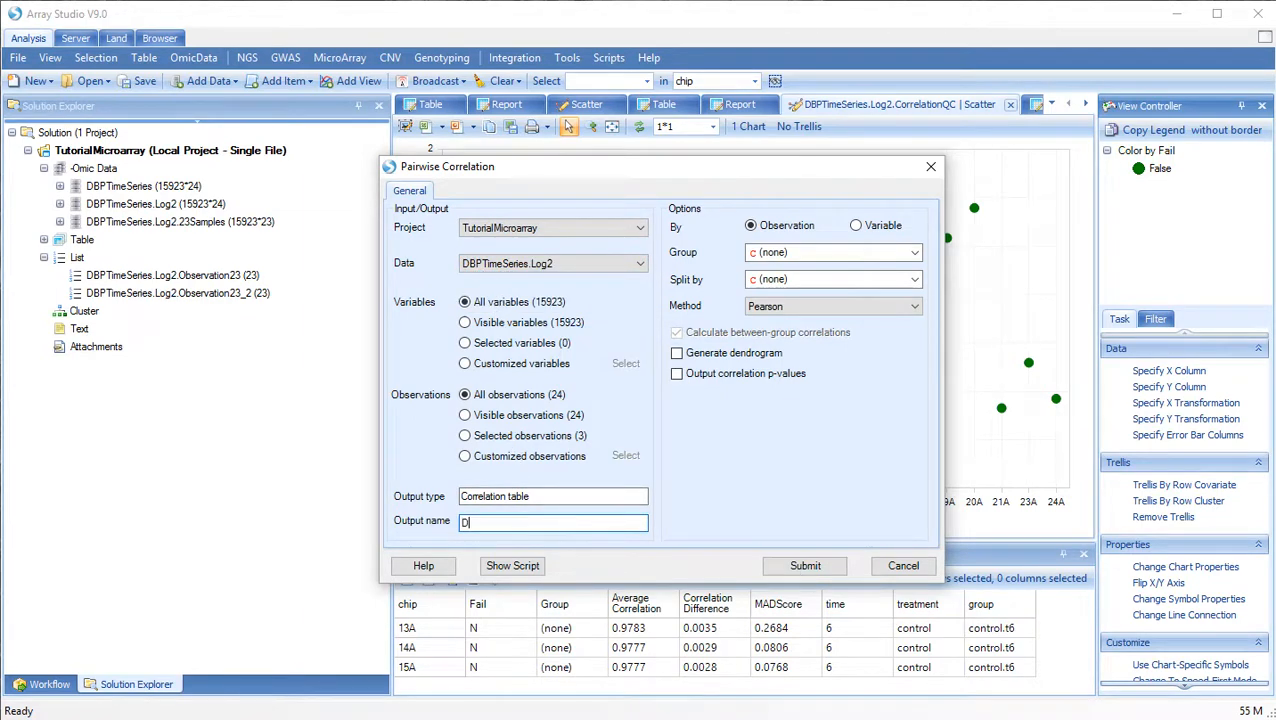
type("BP Log2")
type(".Pairwise")
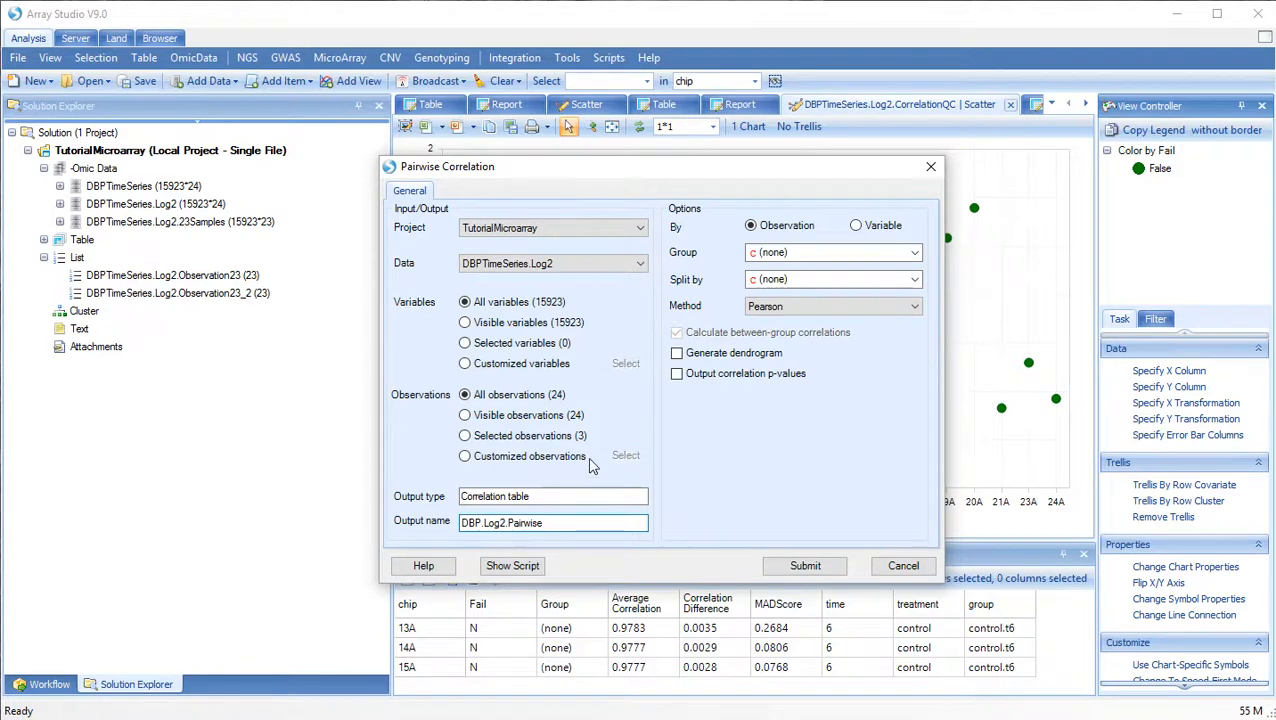
Set the correlation's Group to group, submit the analysis and clear the selection in the resulting heatmaps.
left_click(790, 258)
left_click(800, 349)
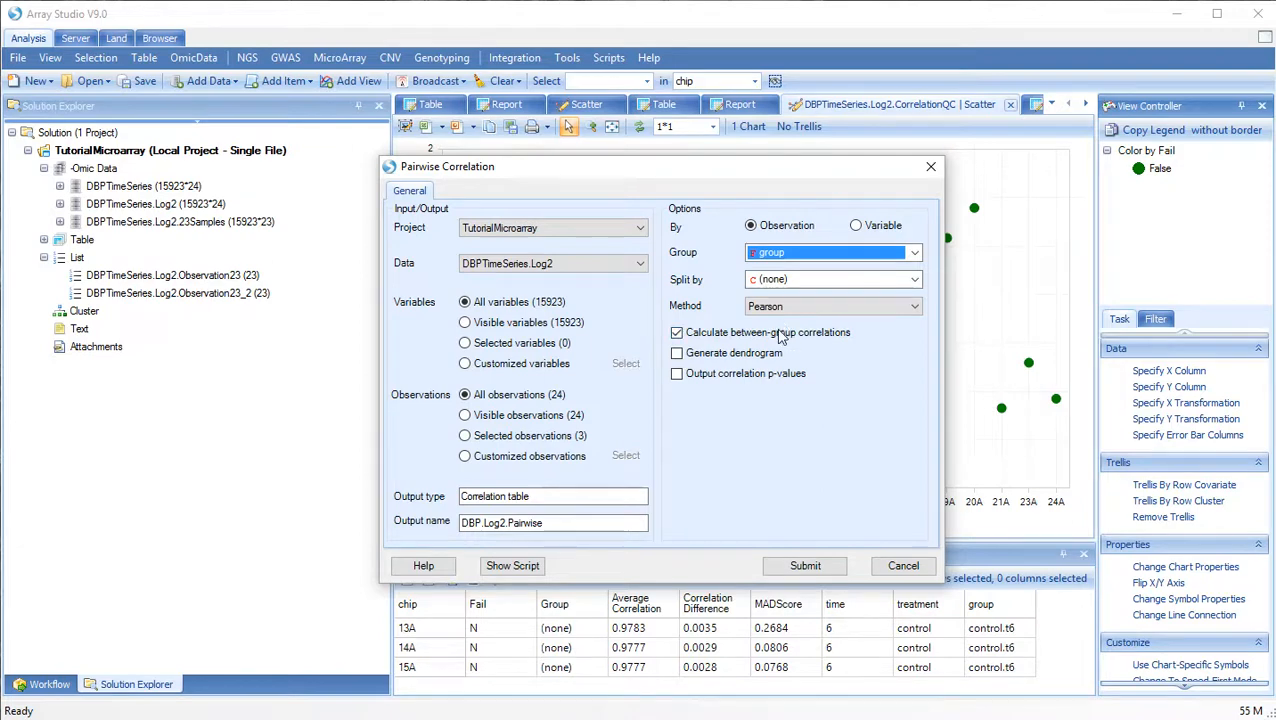
left_click(805, 566)
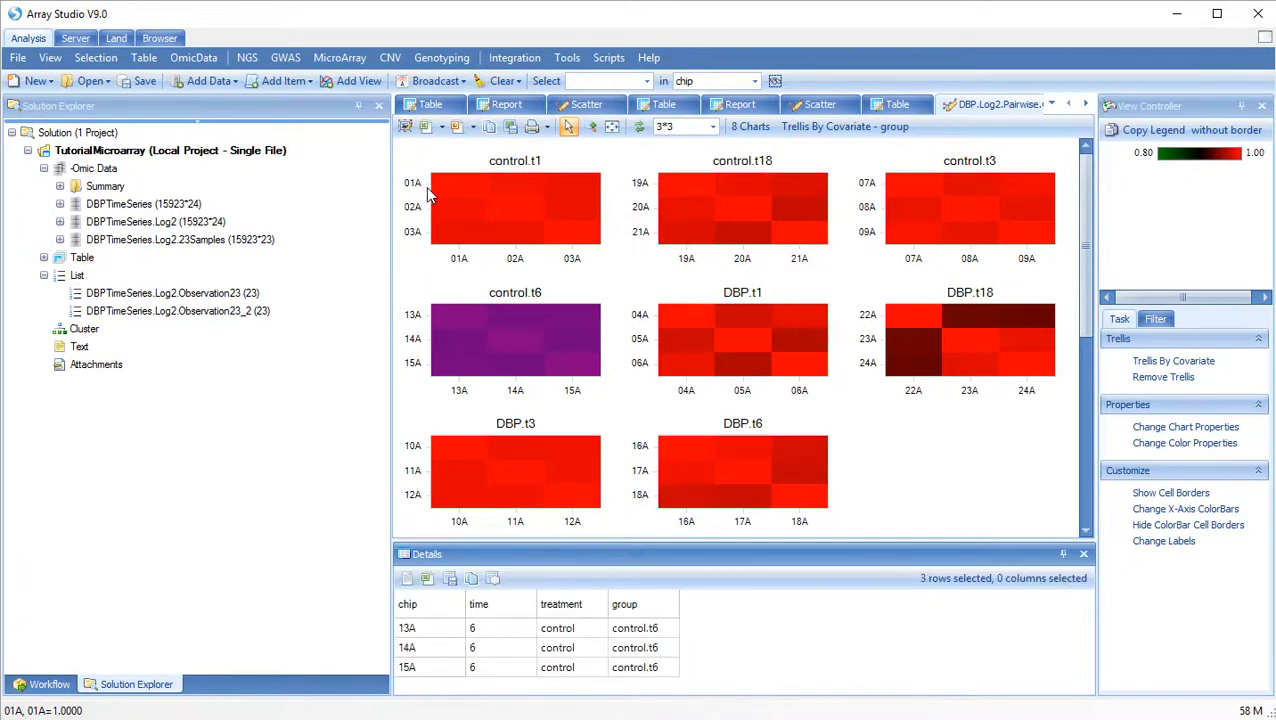
left_click(427, 345)
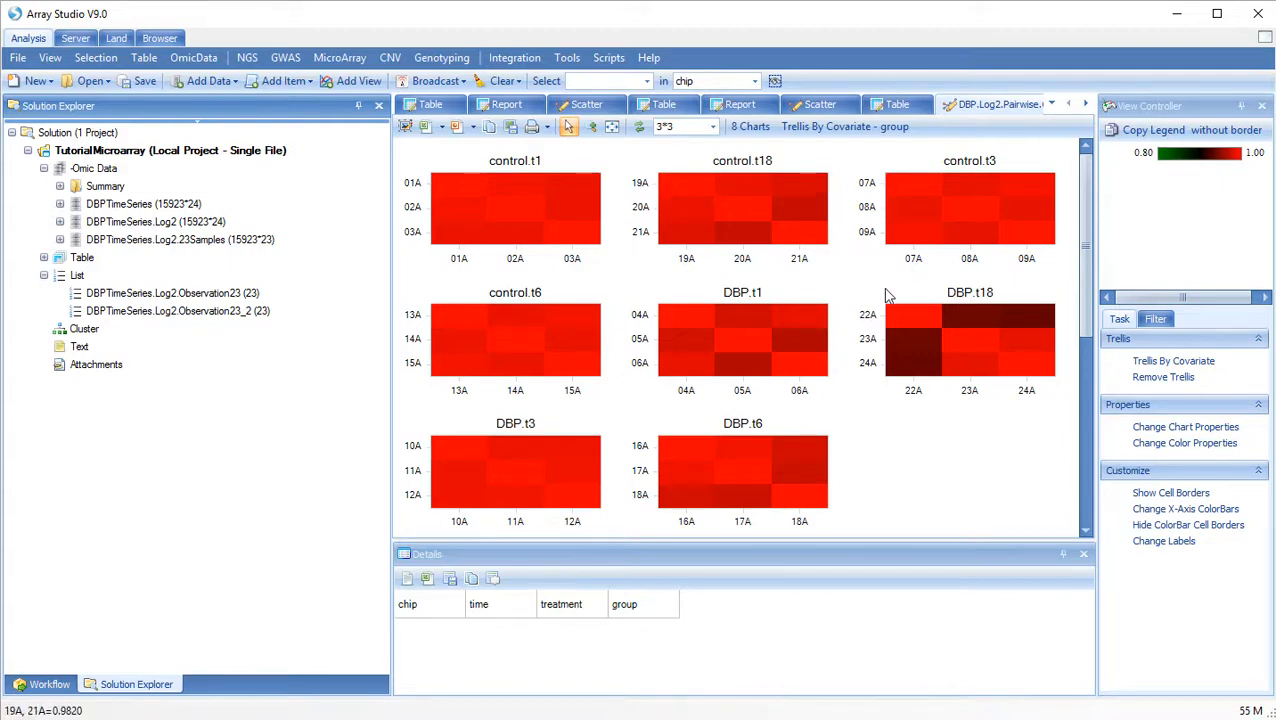
Run an ungrouped Pairwise Correlation on all observations of DBPTimeSeries.Log2 with the output name DBPTimeSeries.Log2.All24.
left_click(366, 62)
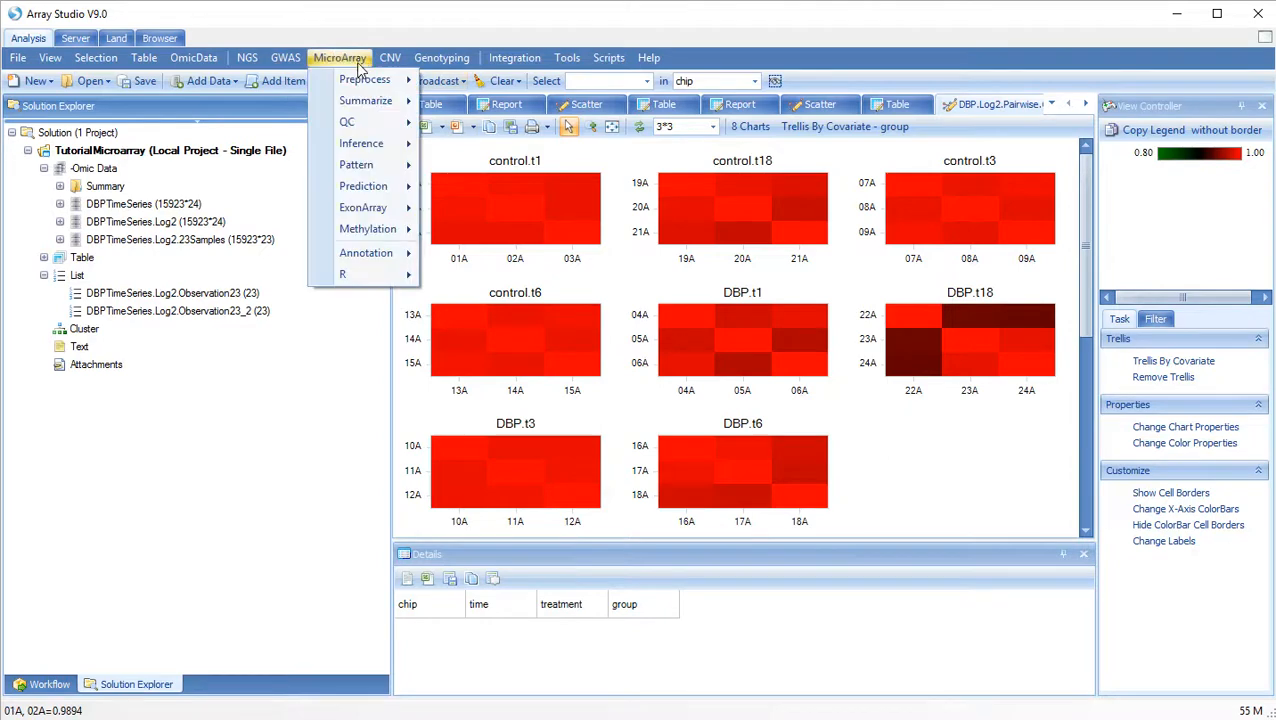
mouse_move(370, 101)
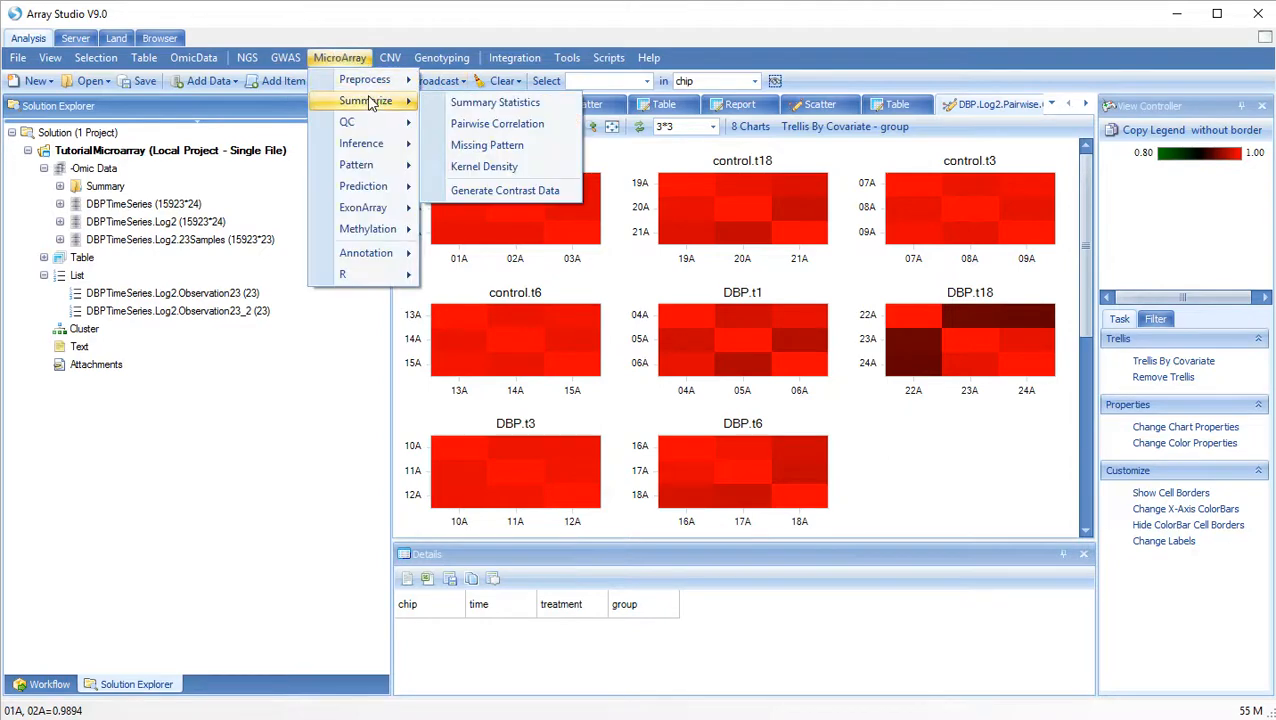
left_click(482, 124)
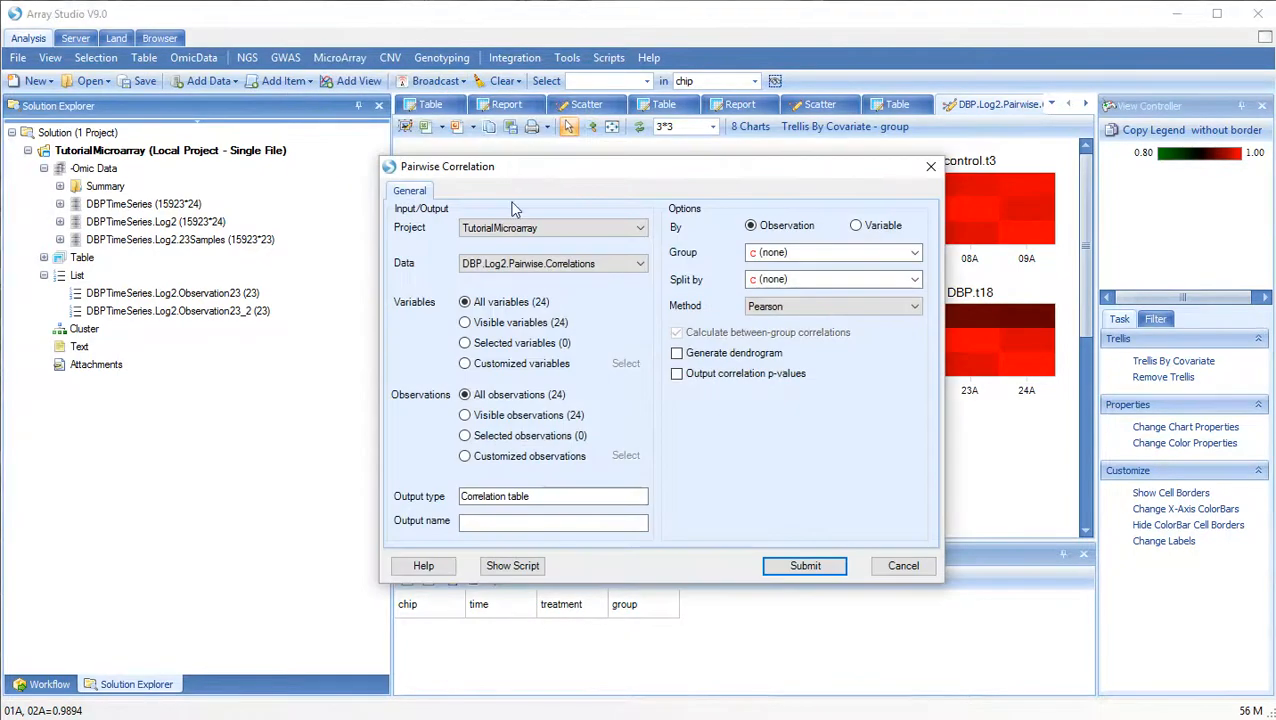
left_click(512, 263)
left_click(510, 294)
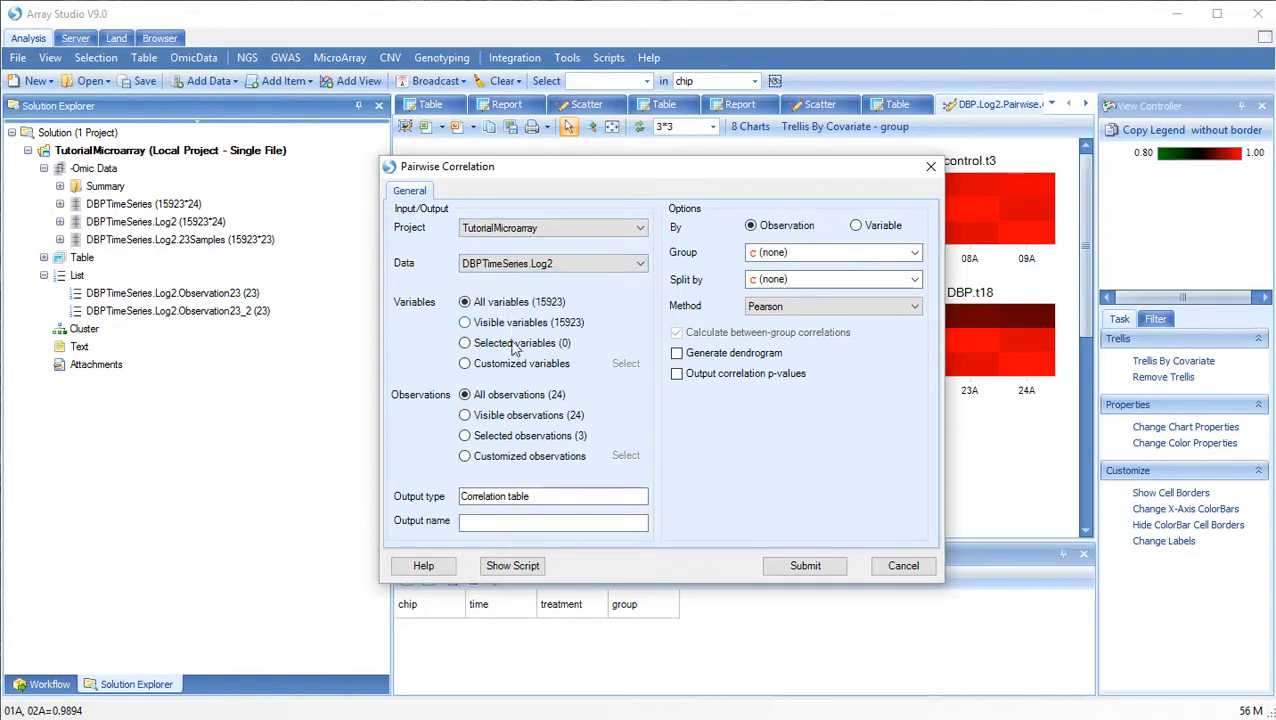
left_click(495, 522)
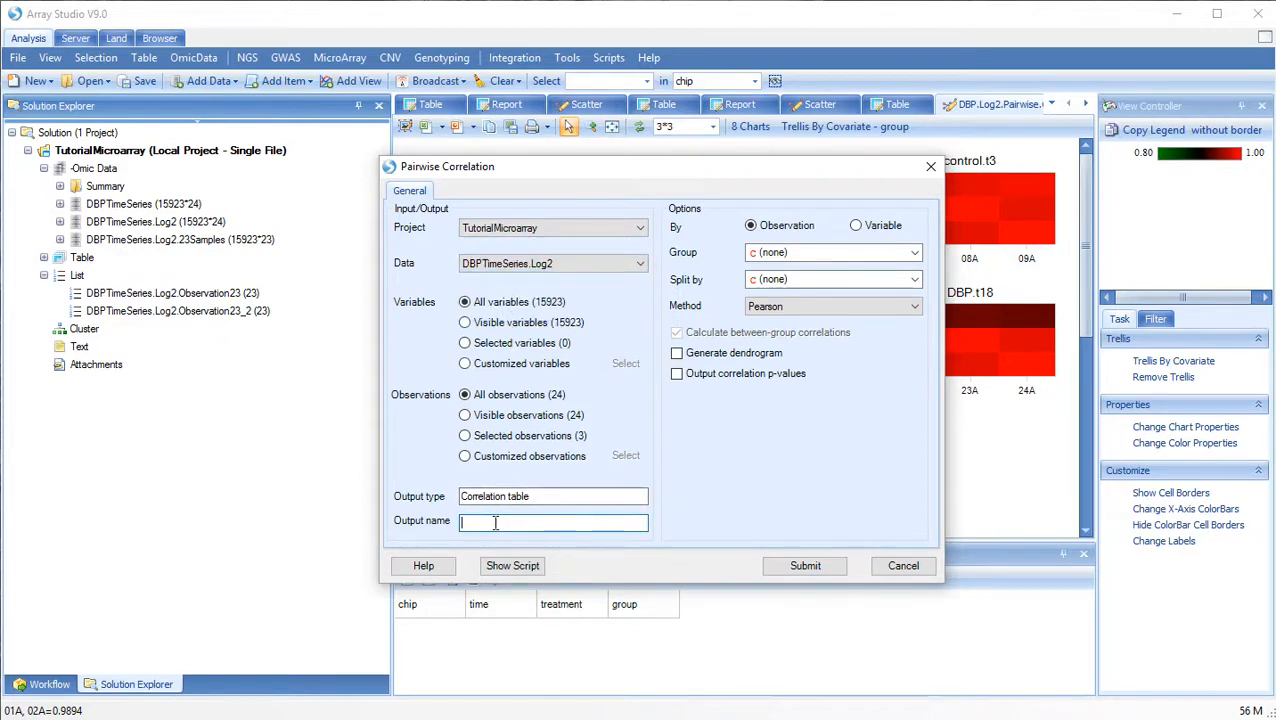
type("DBP")
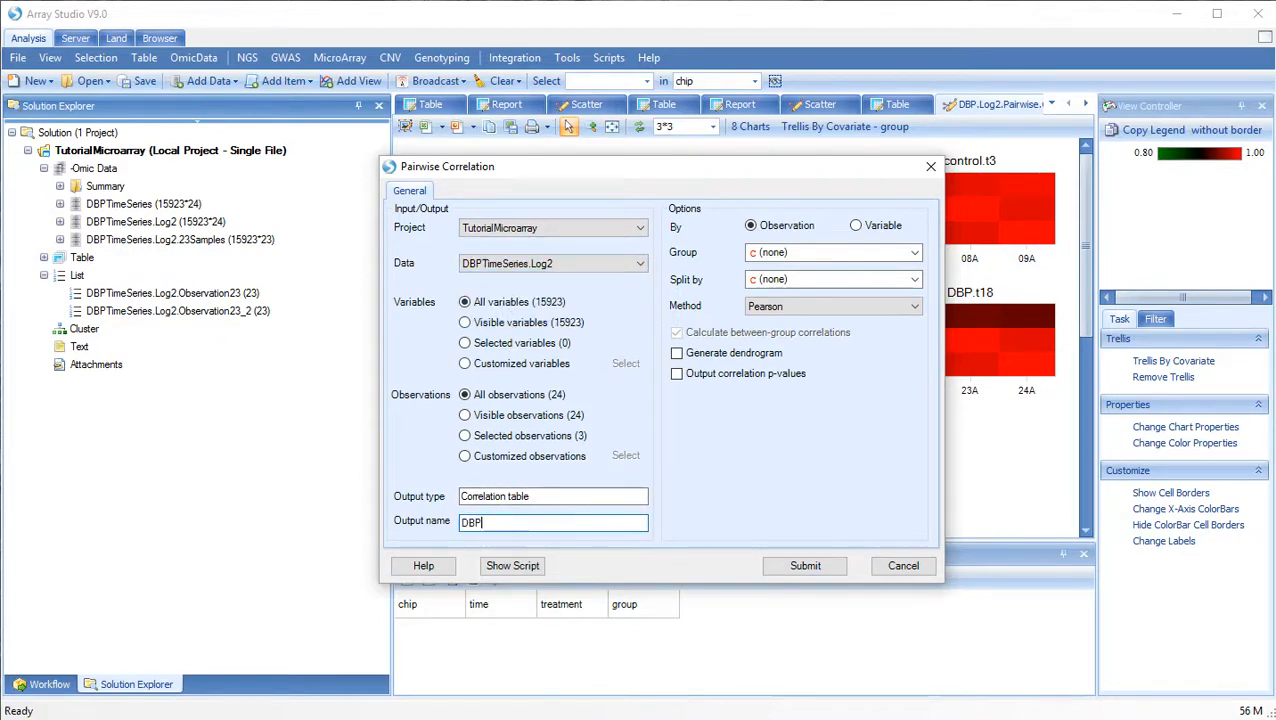
type("TimeSeries.Log2.All24")
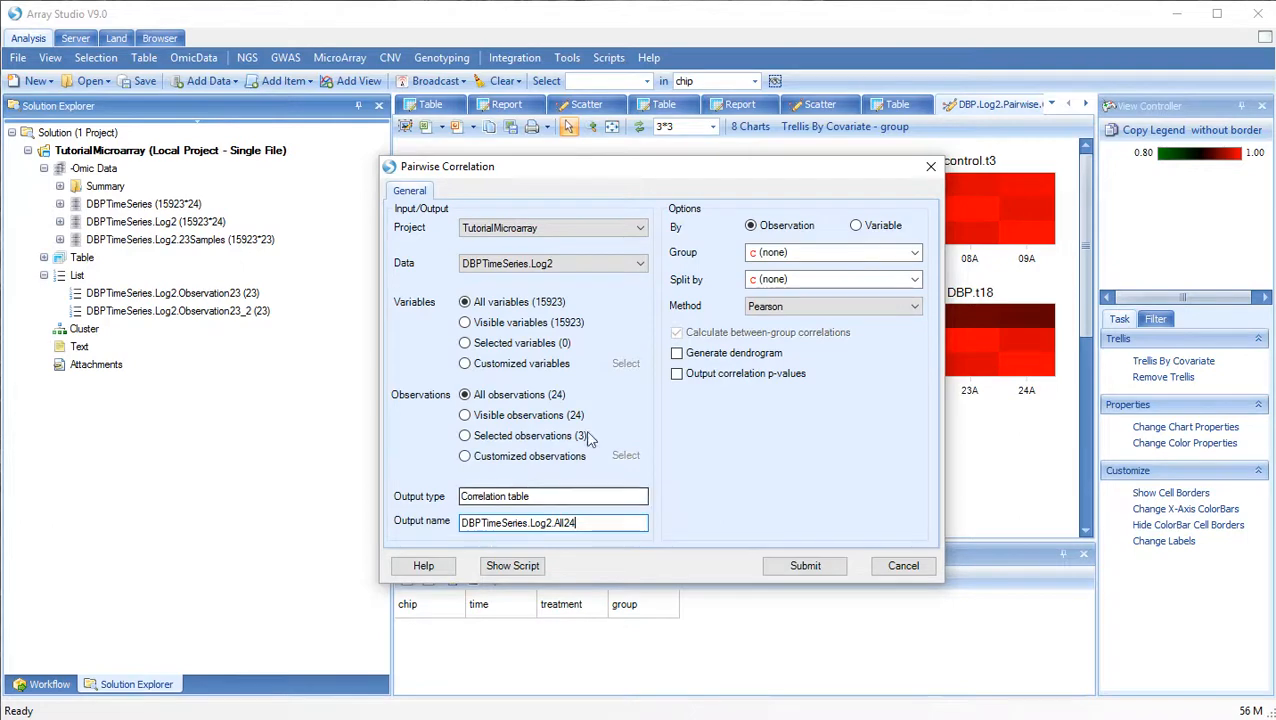
left_click(805, 566)
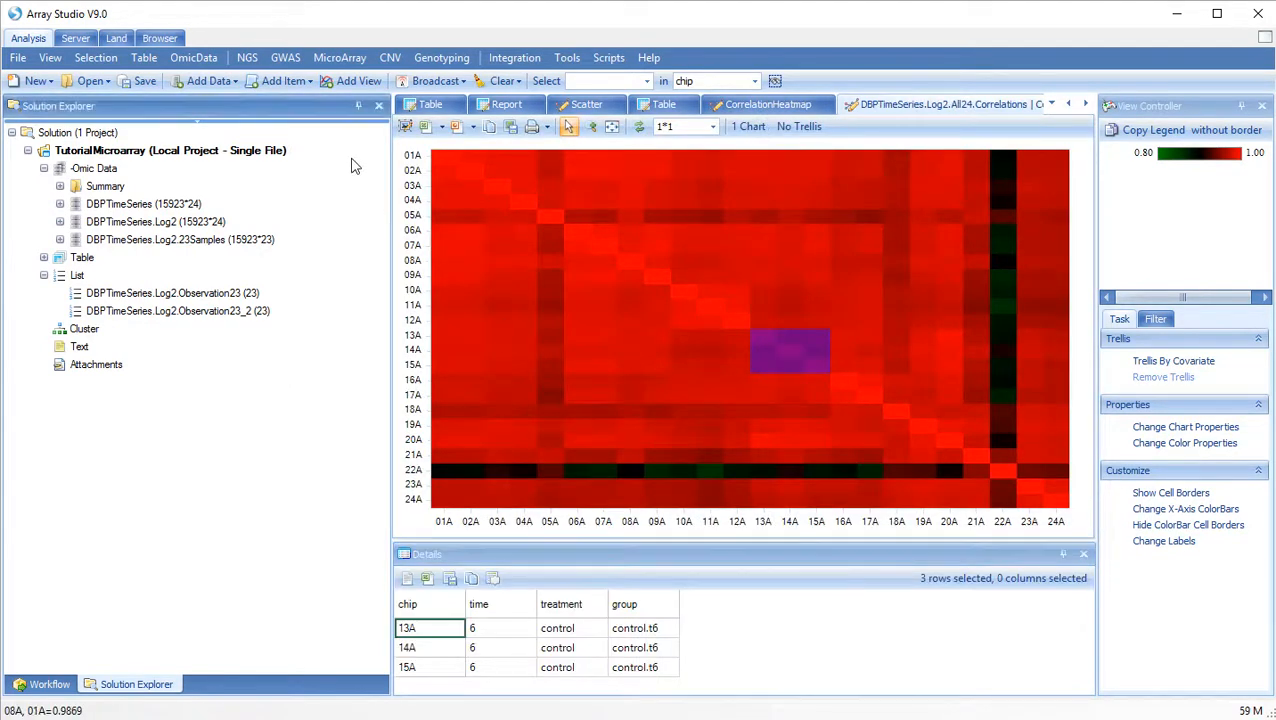
Select the entire 22A row in the correlation heatmap to examine its chip details.
left_click_drag(442, 170, 468, 220)
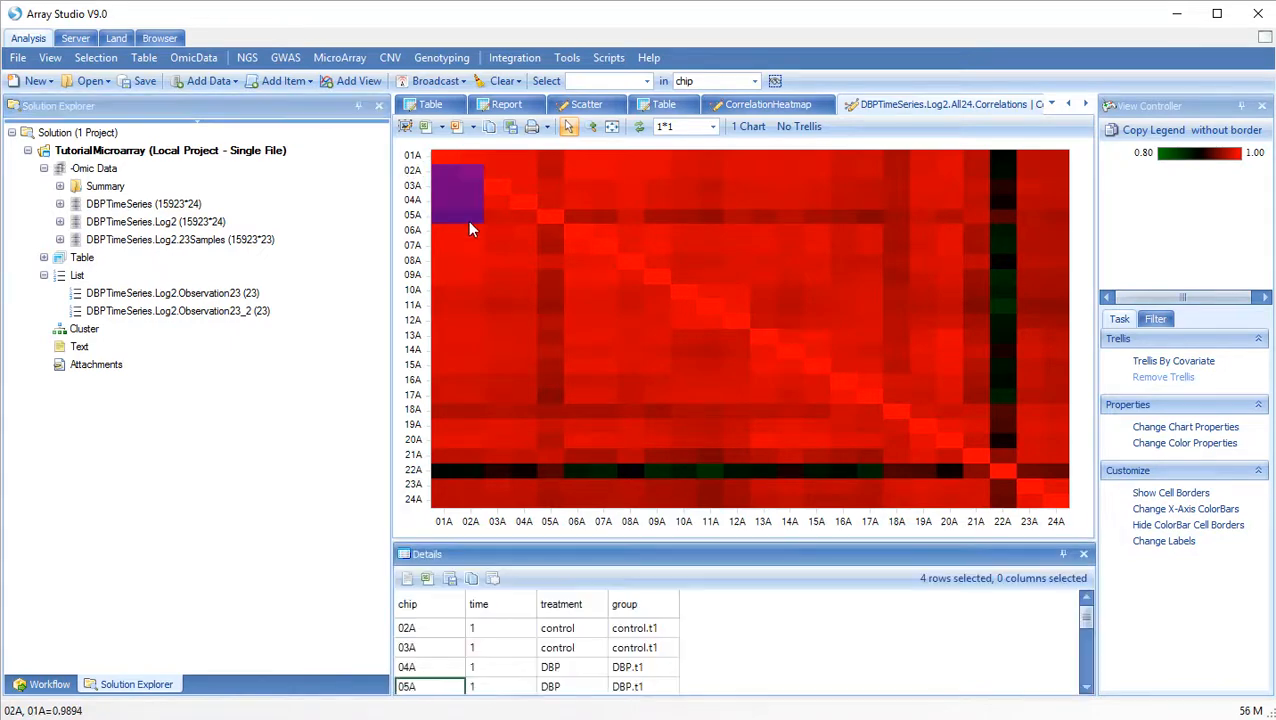
left_click(425, 291)
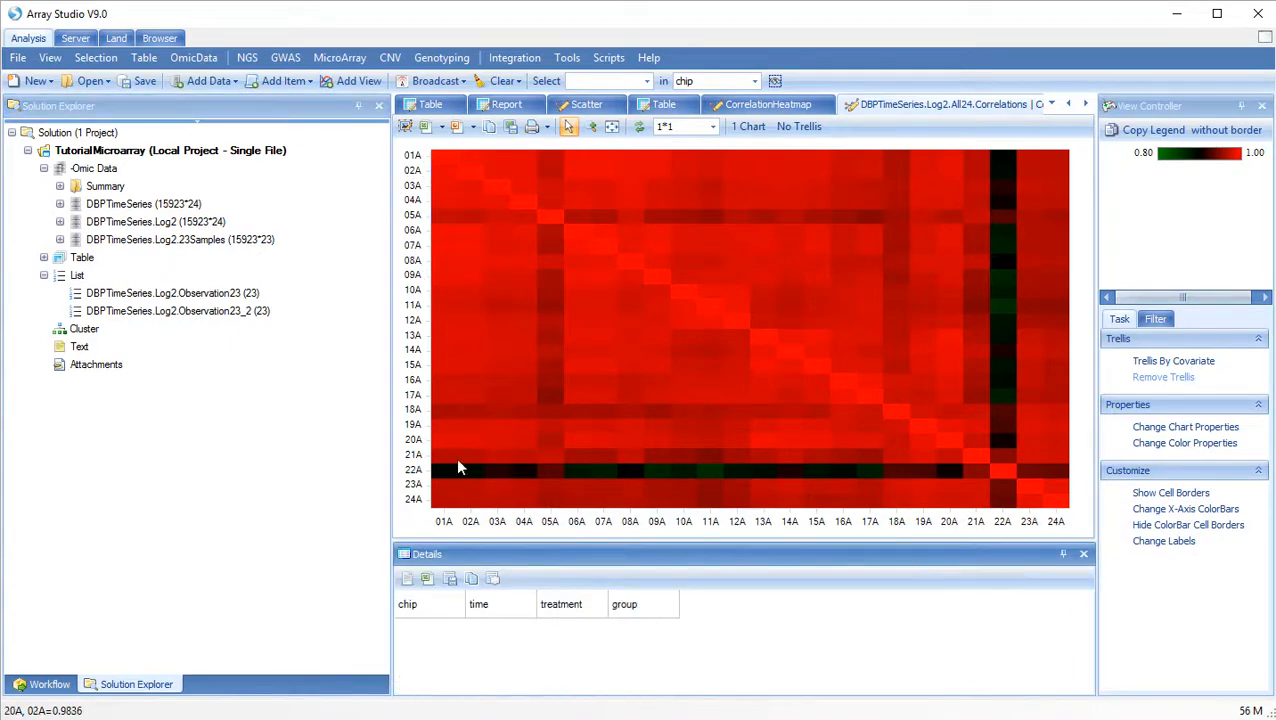
left_click_drag(442, 474, 1066, 472)
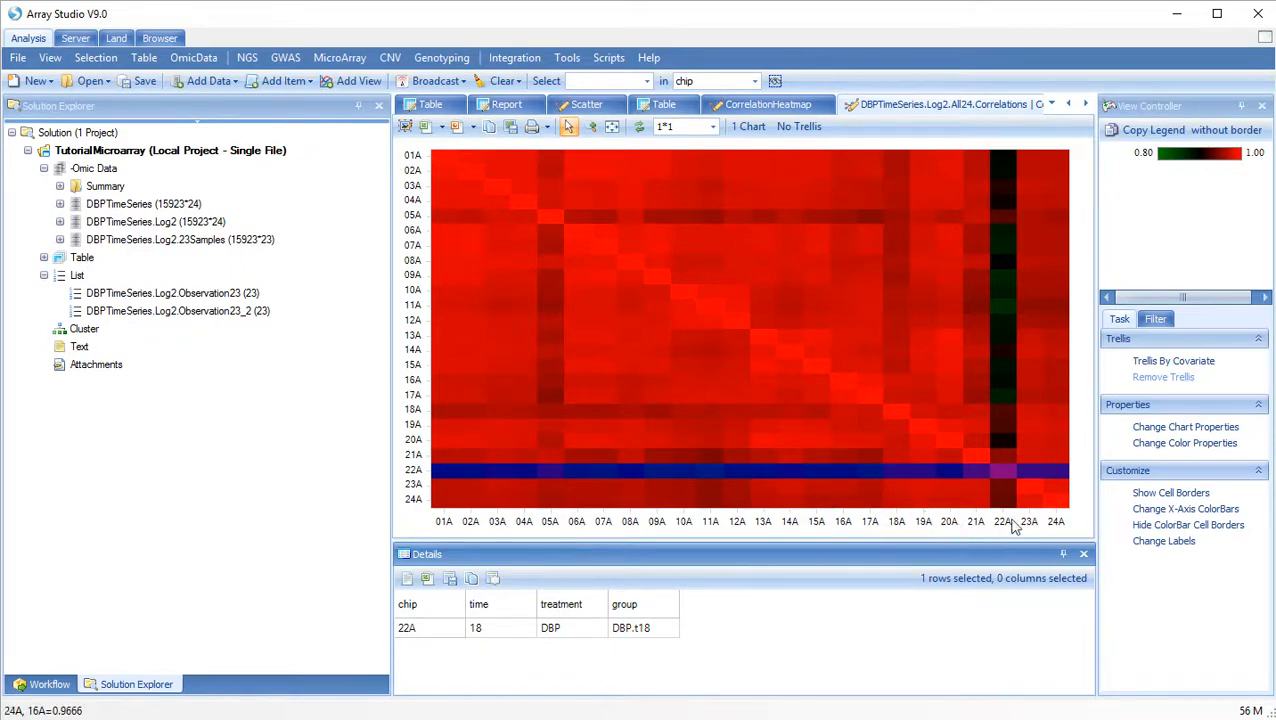
Add time and treatment color bars to the heatmap's X-axis and check their legend.
left_click(1145, 509)
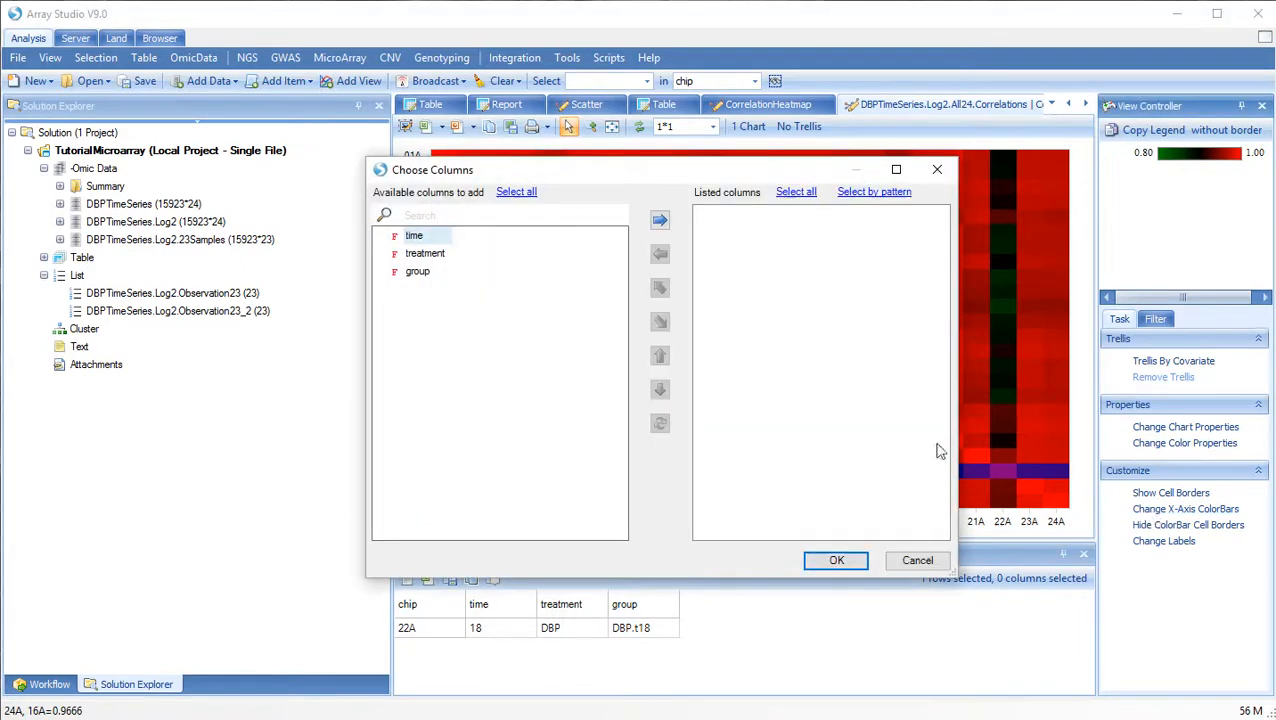
left_click(440, 256, "ctrl")
left_click(660, 220)
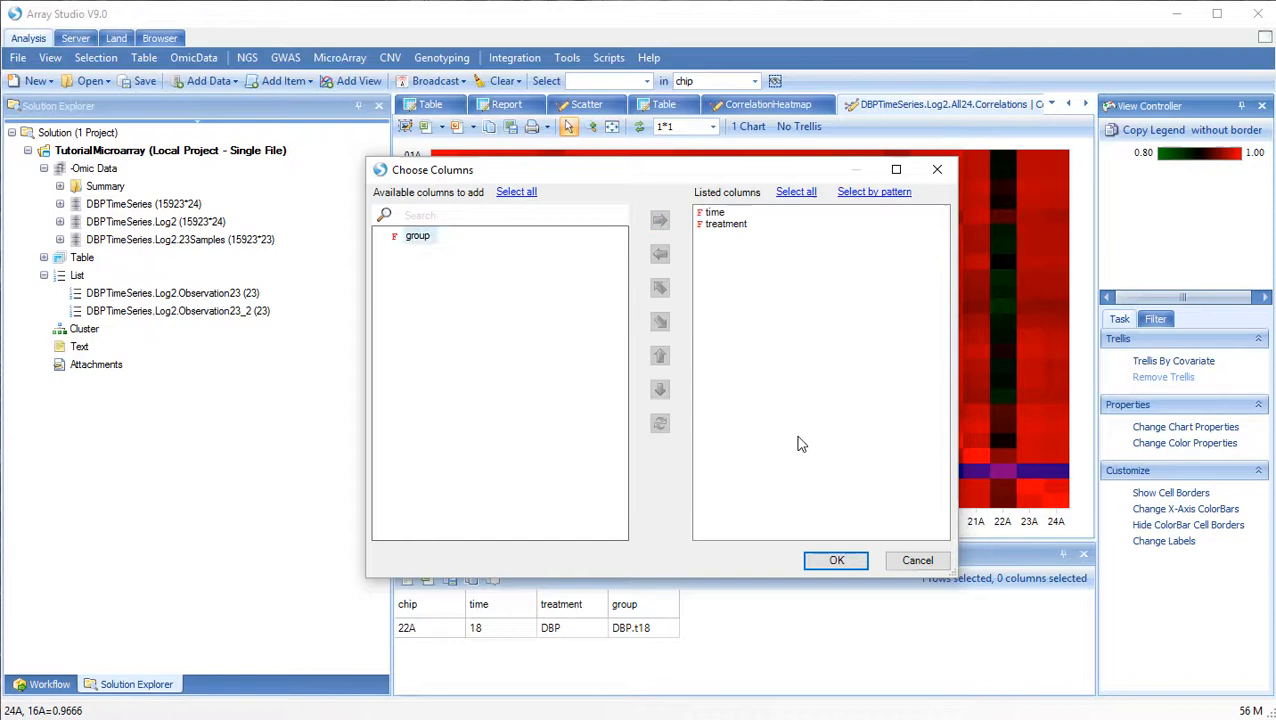
left_click(840, 561)
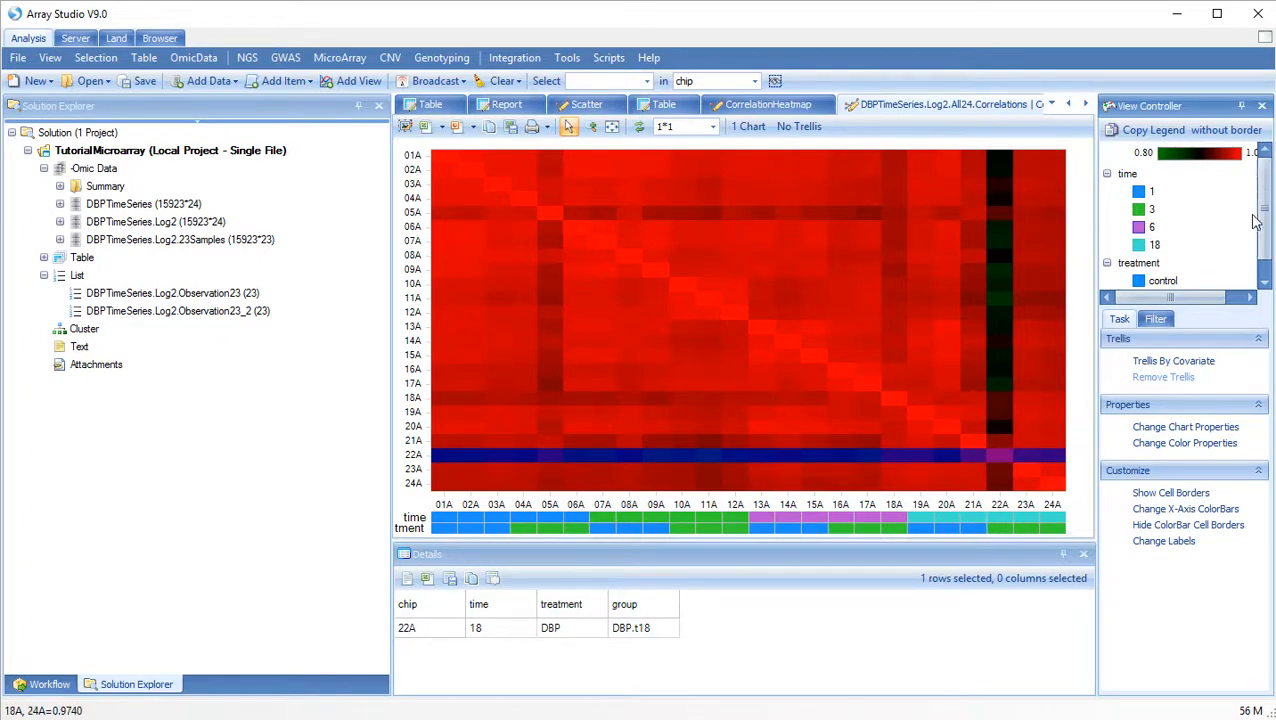
scroll(1268, 243, "down", 1)
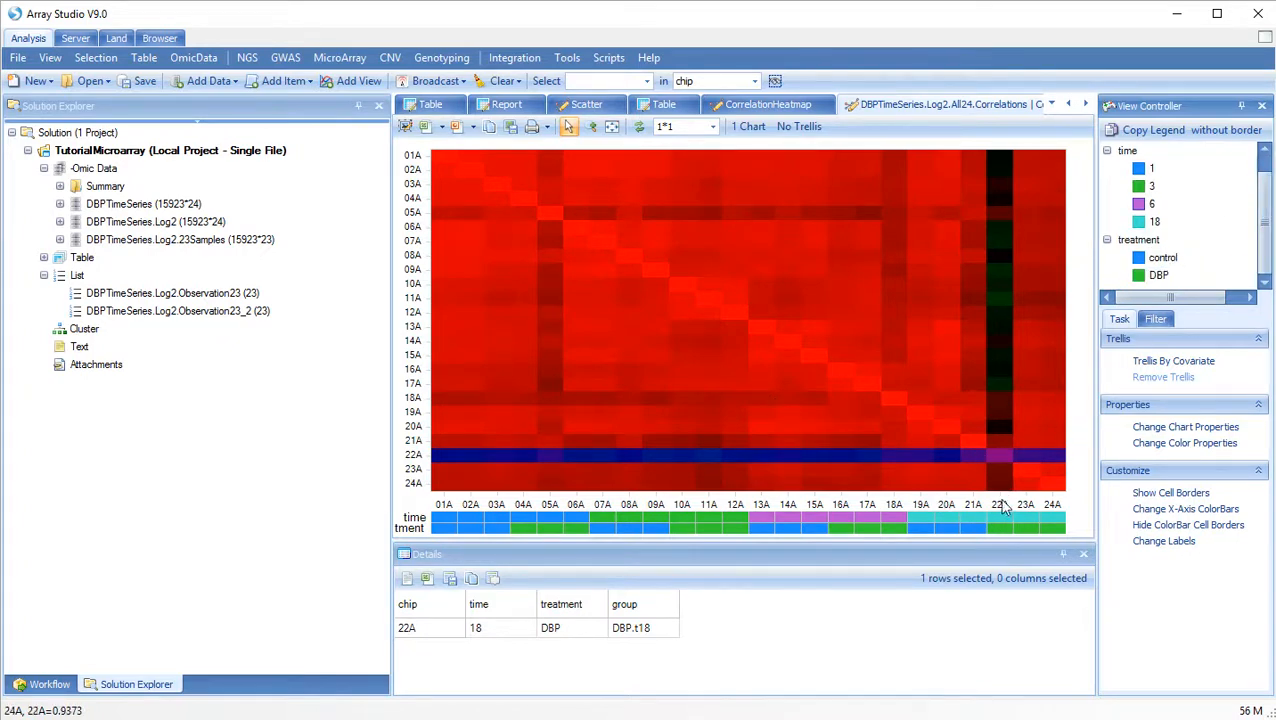